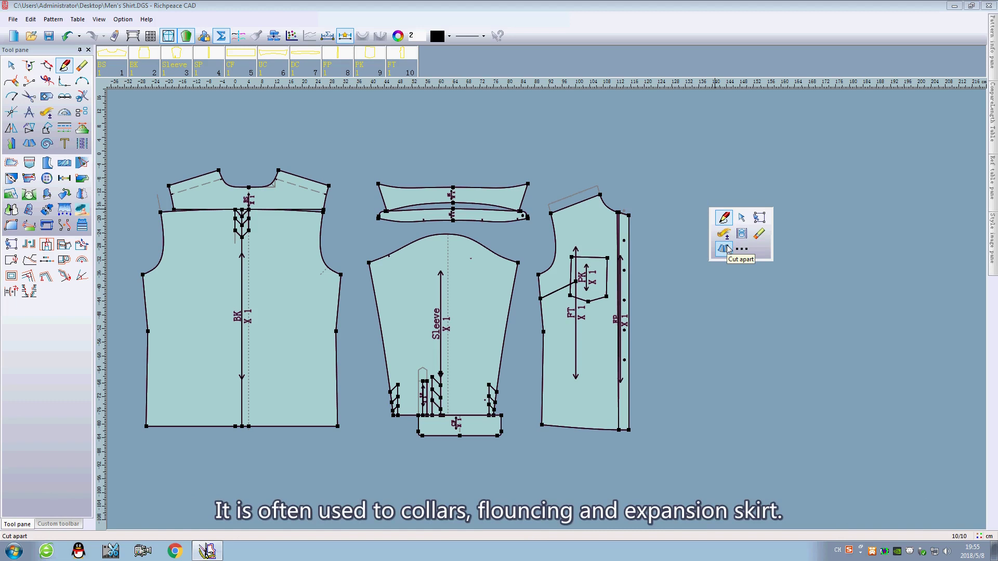
Draw a wide rectangle in the empty area beside the shirt front piece
{"action": "left_click", "coordinate": [726, 249]}
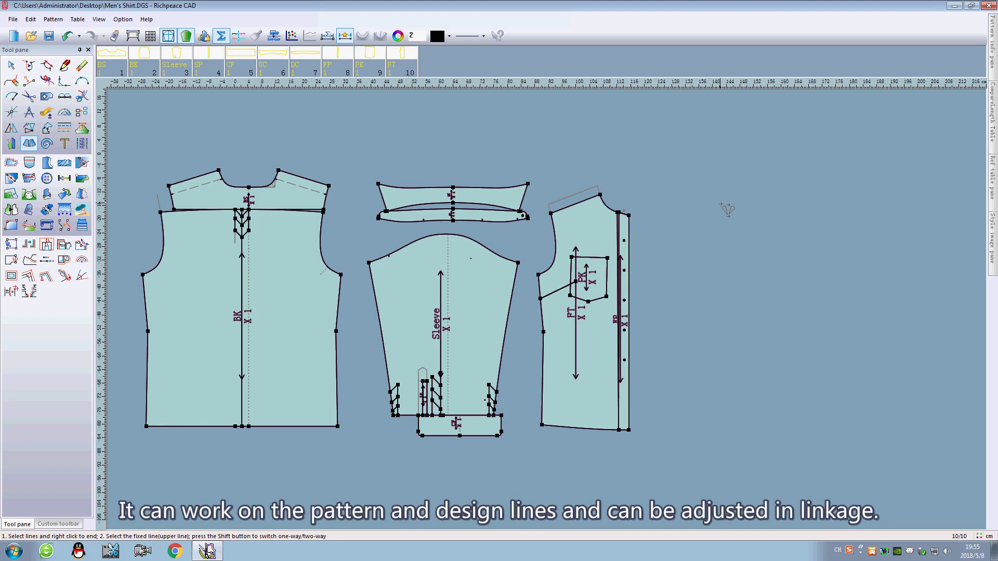
{"action": "right_click", "coordinate": [727, 209]}
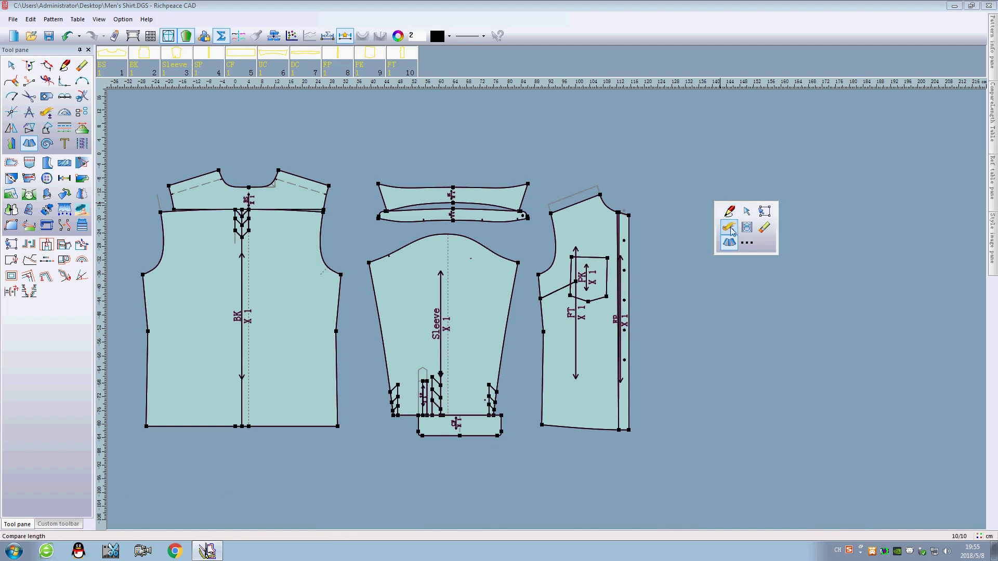
{"action": "left_click", "coordinate": [730, 211]}
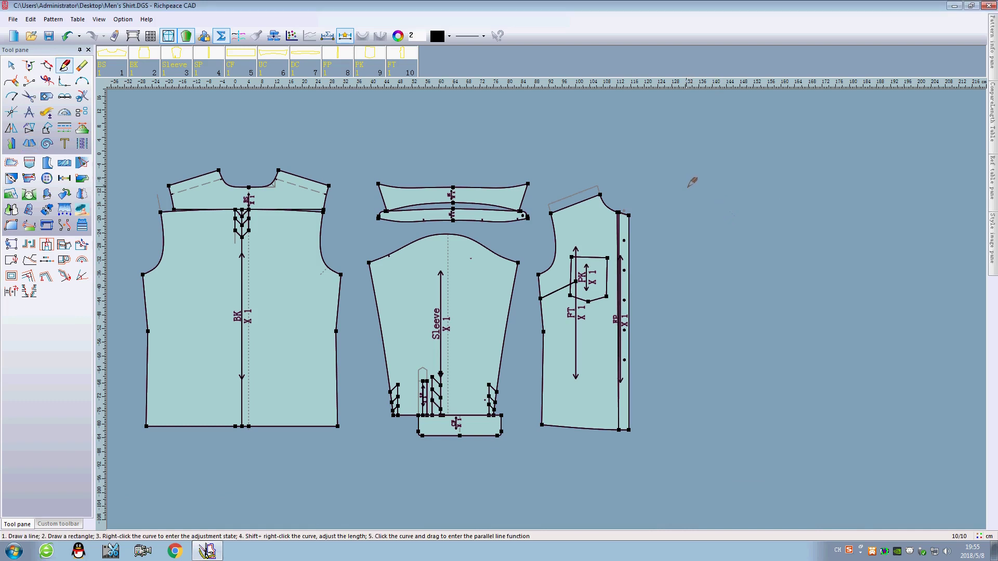
{"action": "mouse_move", "coordinate": [687, 188]}
{"action": "left_mouse_down"}
{"action": "mouse_move", "coordinate": [844, 232]}
{"action": "mouse_move", "coordinate": [938, 238]}
{"action": "left_mouse_up"}
{"action": "left_click", "coordinate": [838, 301]}
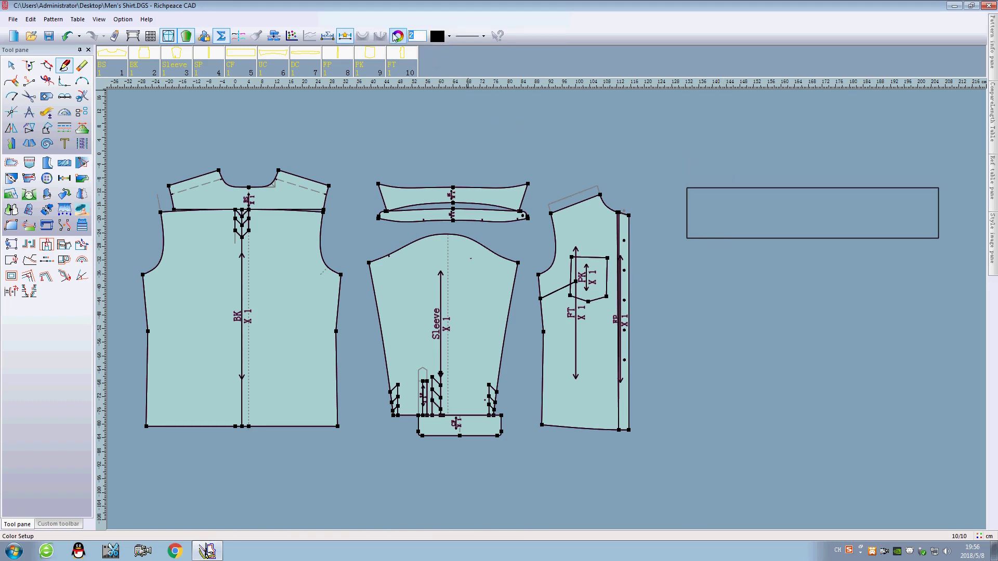
Set the division count to 5 and draw four vertical lines splitting the rectangle into five equal sections
{"action": "type", "text": "5"}
{"action": "left_click", "coordinate": [737, 188]}
{"action": "left_click", "coordinate": [737, 238]}
{"action": "left_click", "coordinate": [787, 188]}
{"action": "left_click", "coordinate": [788, 239]}
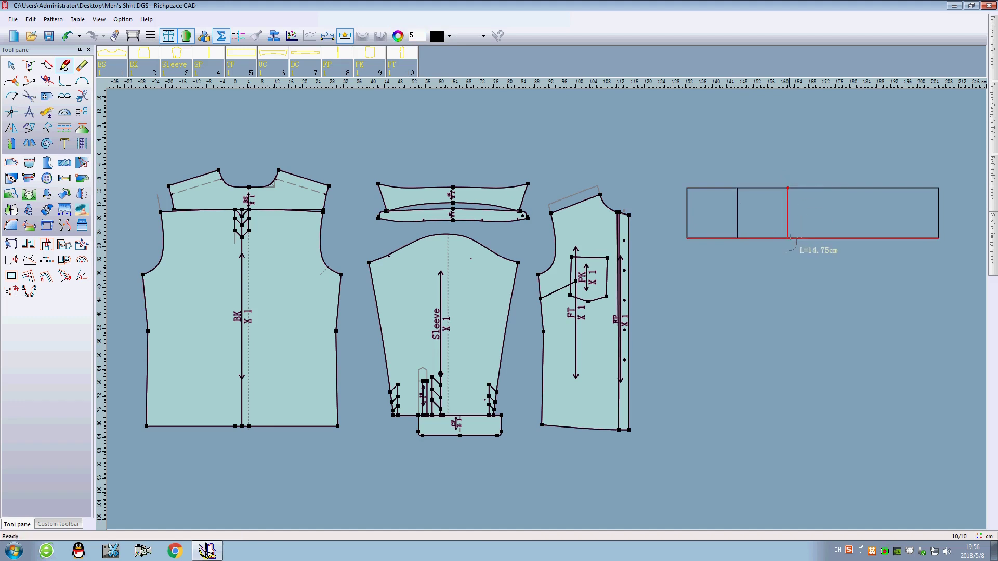
{"action": "left_click", "coordinate": [838, 188]}
{"action": "left_click", "coordinate": [838, 238]}
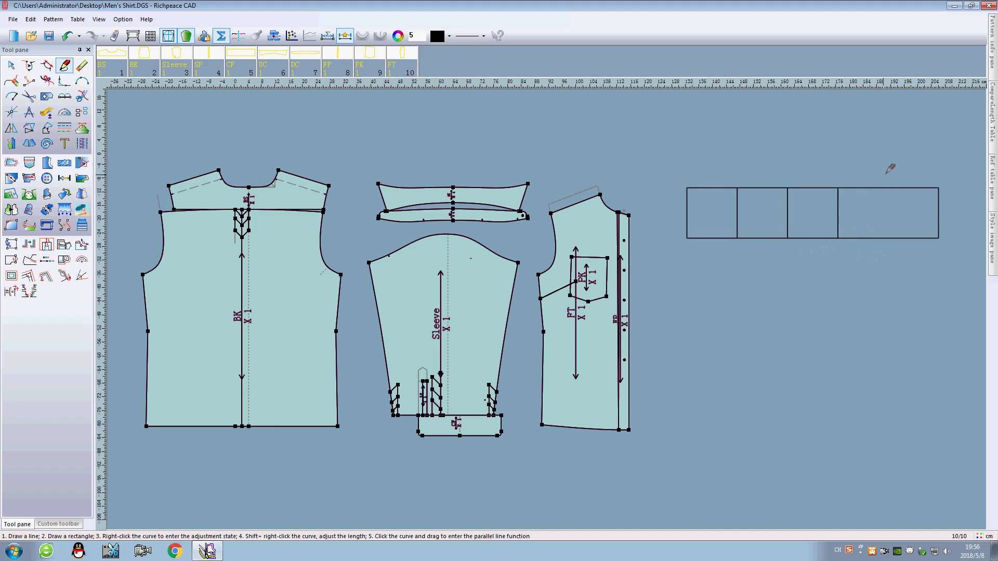
{"action": "left_click", "coordinate": [889, 188]}
{"action": "left_click", "coordinate": [889, 238]}
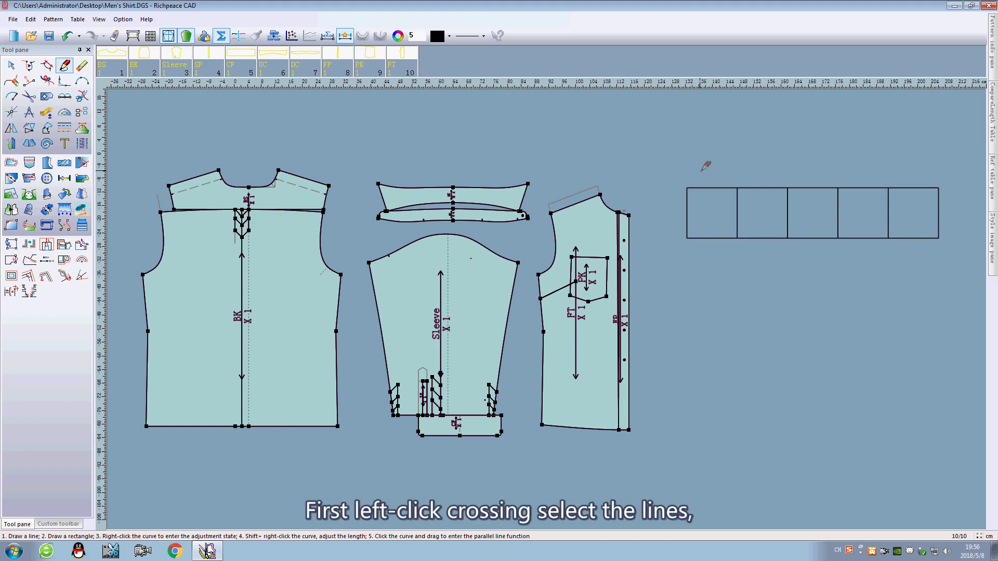
Start a two-way Cut apart on all the rectangle's lines, with the upper edge fixed and the lower edge stretched
{"action": "right_click", "coordinate": [690, 158]}
{"action": "left_click", "coordinate": [685, 194]}
{"action": "left_click_drag", "start_coordinate": [670, 160], "coordinate": [955, 276]}
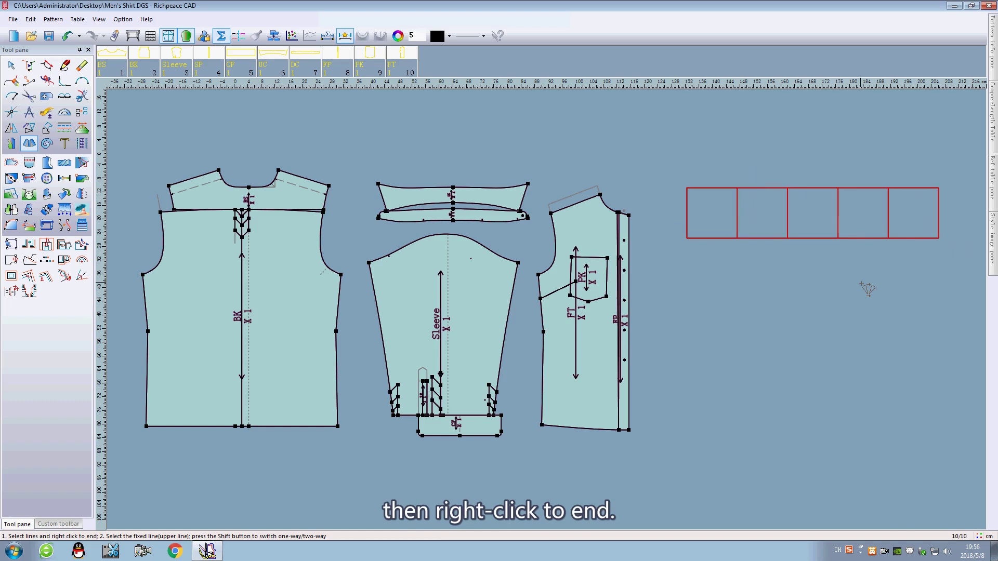
{"action": "right_click", "coordinate": [864, 290]}
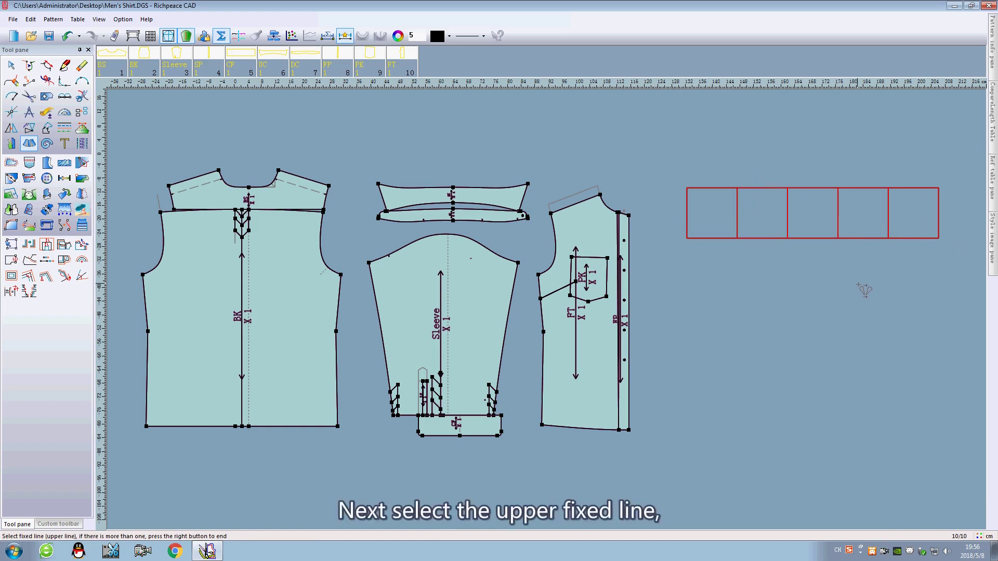
{"action": "left_click", "coordinate": [809, 188]}
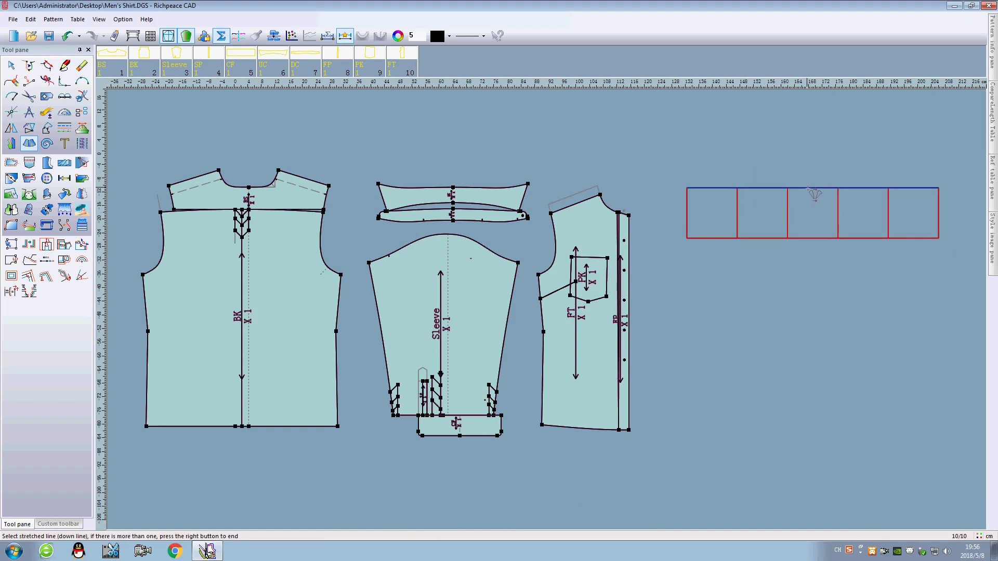
{"action": "key", "text": "shift"}
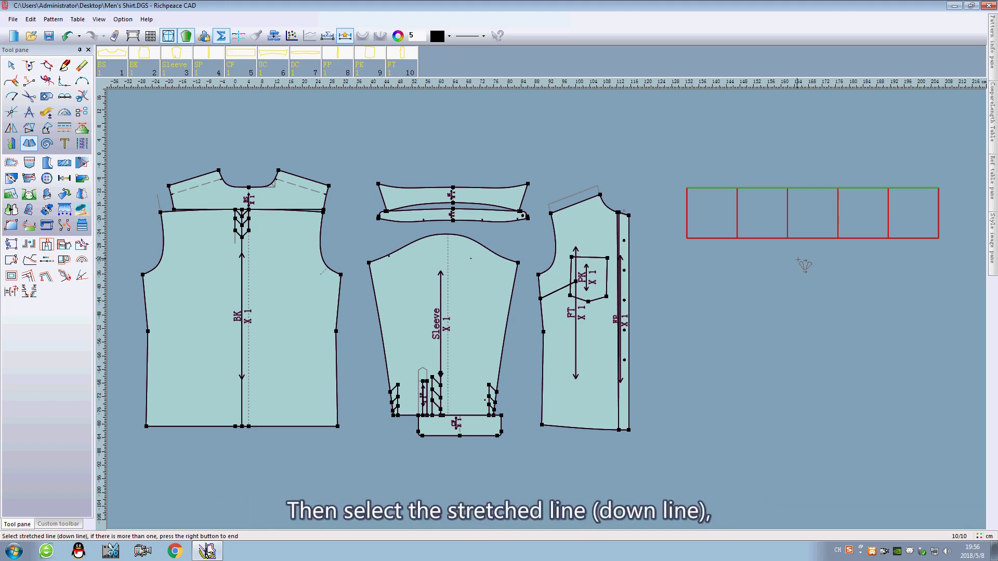
{"action": "left_click", "coordinate": [810, 239]}
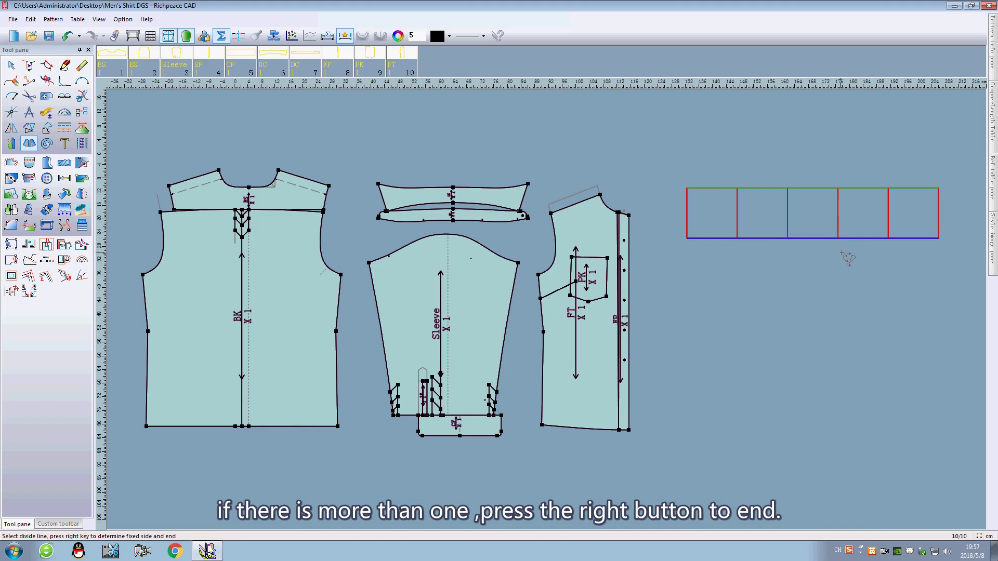
Choose the four inner vertical lines as divide lines and the leftmost vertical edge as the fixed side
{"action": "scroll", "coordinate": [539, 318], "scroll_direction": "up", "scroll_amount": 3}
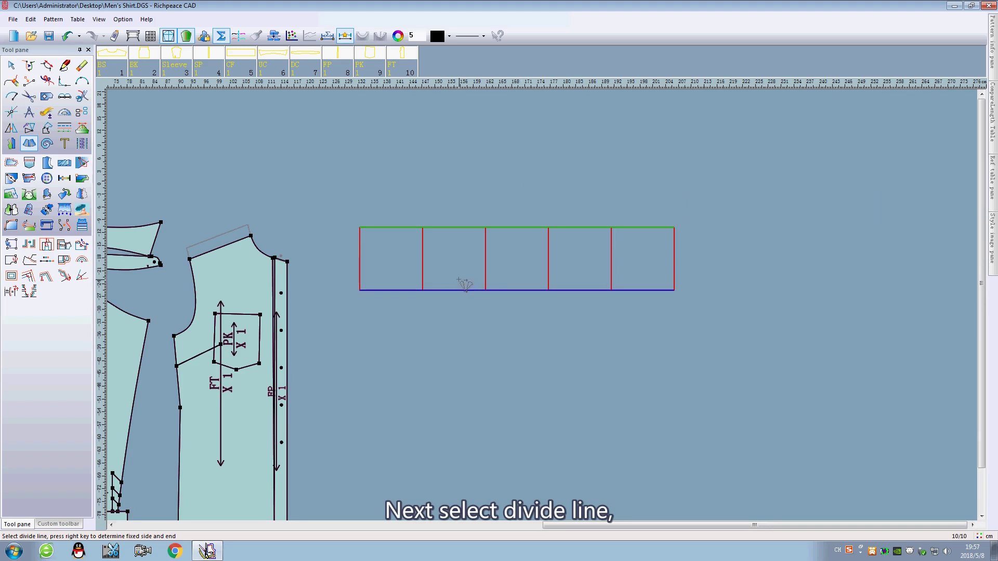
{"action": "left_click", "coordinate": [423, 263]}
{"action": "left_click", "coordinate": [485, 266]}
{"action": "left_click", "coordinate": [549, 267]}
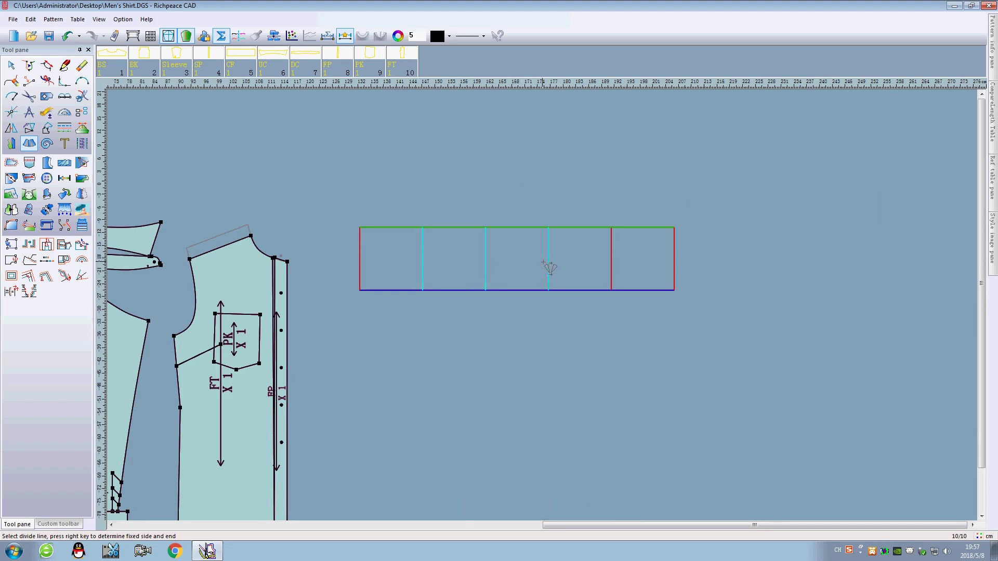
{"action": "left_click", "coordinate": [613, 260]}
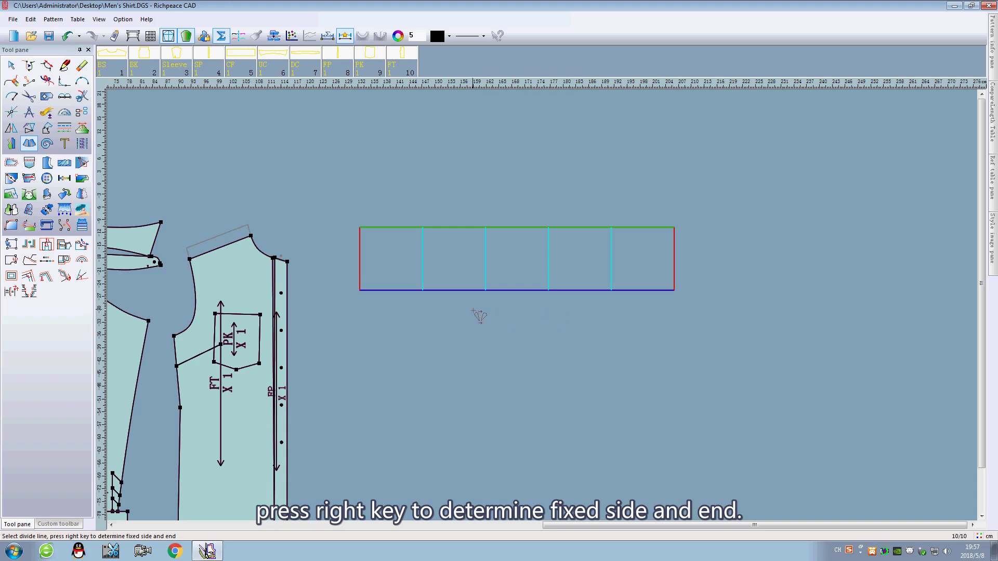
{"action": "left_click", "coordinate": [362, 263]}
{"action": "right_click", "coordinate": [362, 263]}
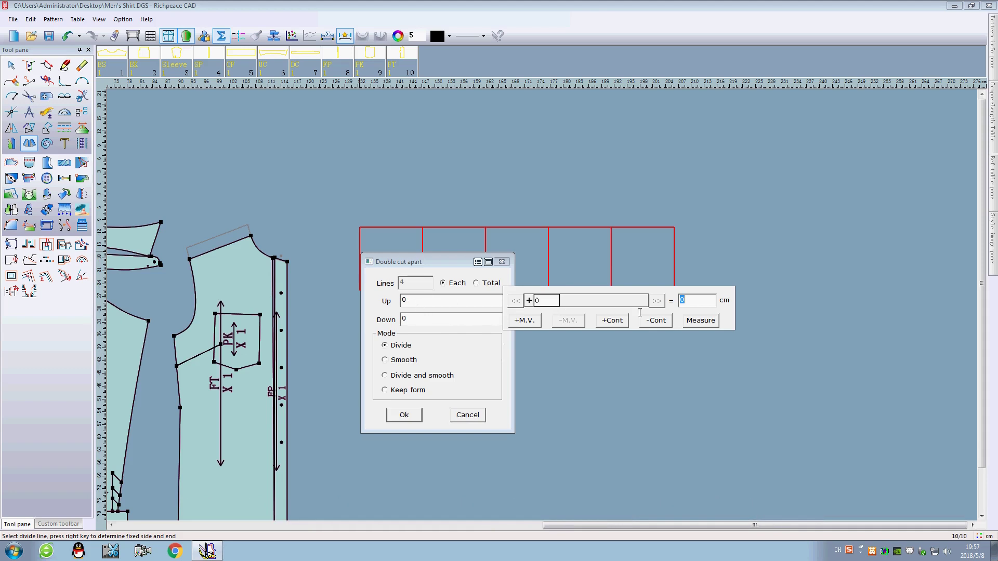
Set the spread at each divide line to 0.5 cm for Up and 1 cm for Down
{"action": "left_click", "coordinate": [694, 304]}
{"action": "type", "text": ".5"}
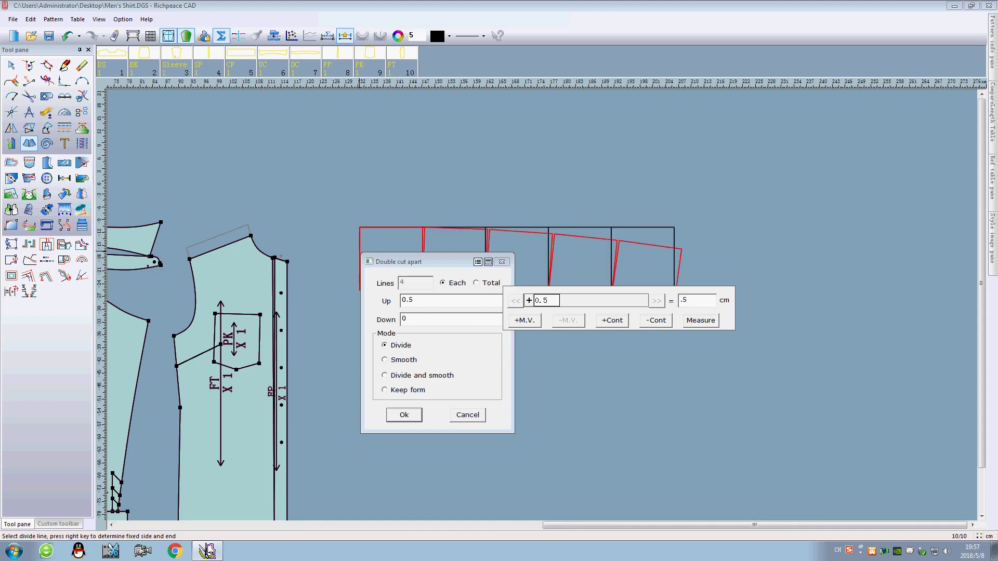
{"action": "left_click", "coordinate": [457, 319]}
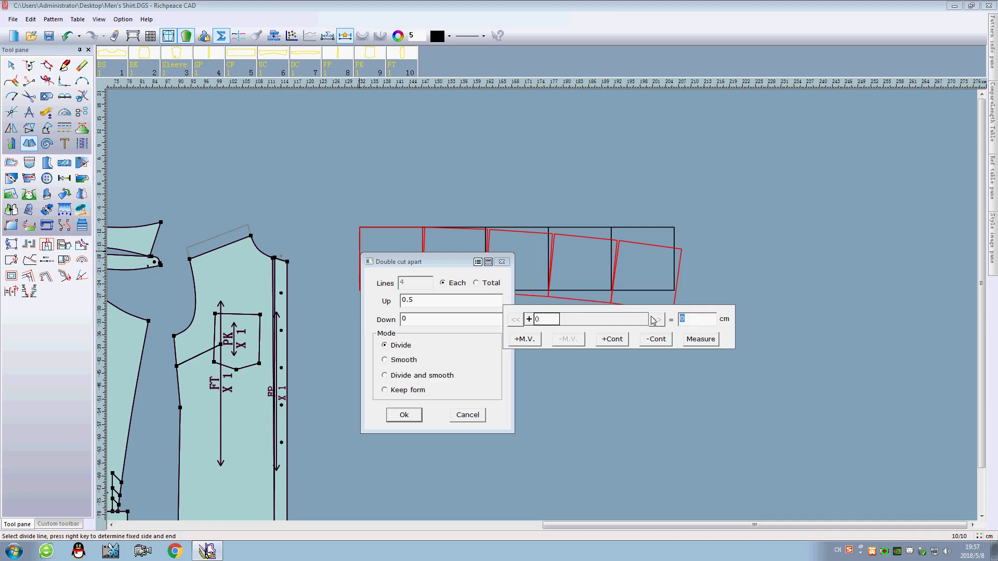
{"action": "left_click", "coordinate": [655, 320]}
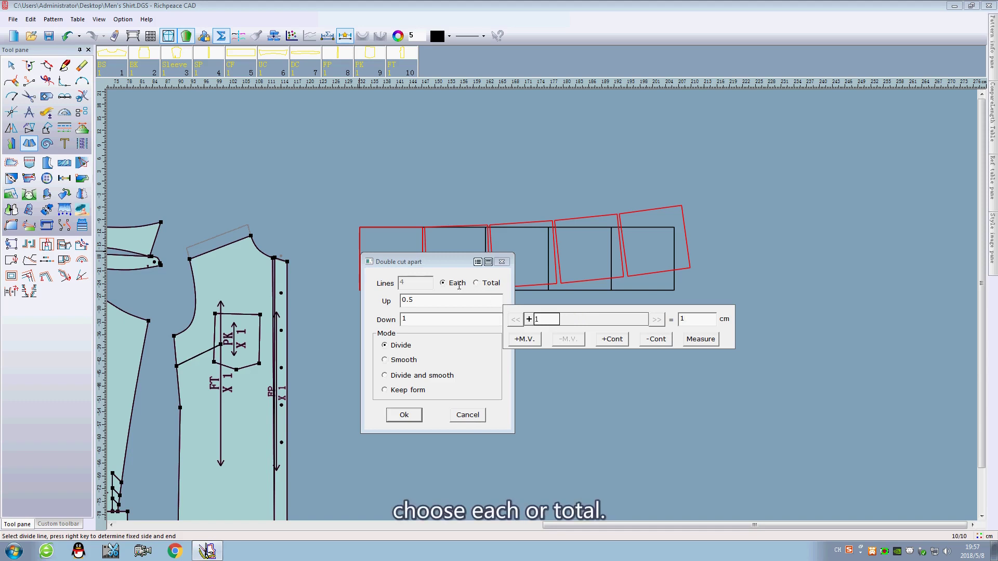
Try the Total option and an Up value of -1 cm, restoring Each and 0.5 cm
{"action": "left_click", "coordinate": [477, 284]}
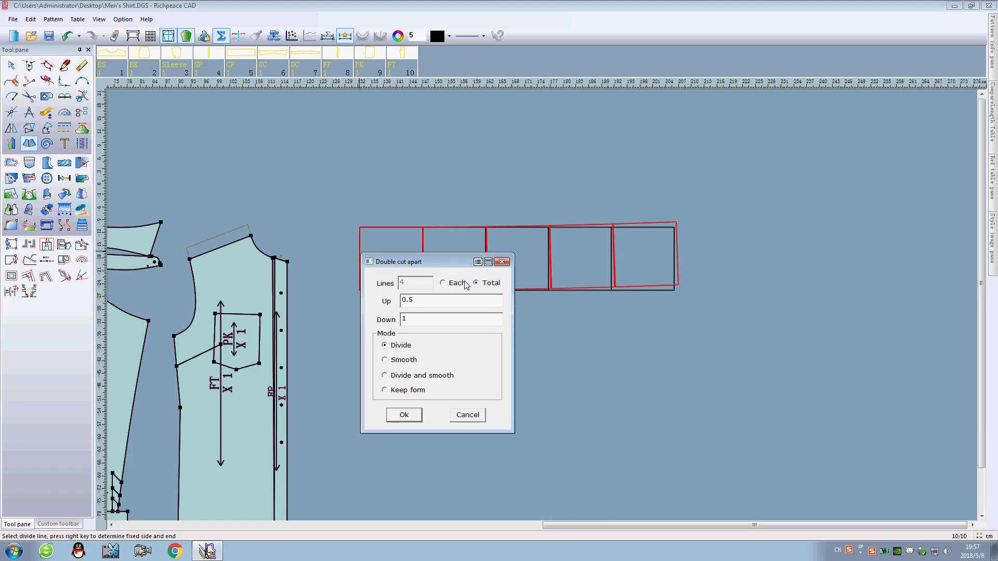
{"action": "left_click", "coordinate": [446, 285]}
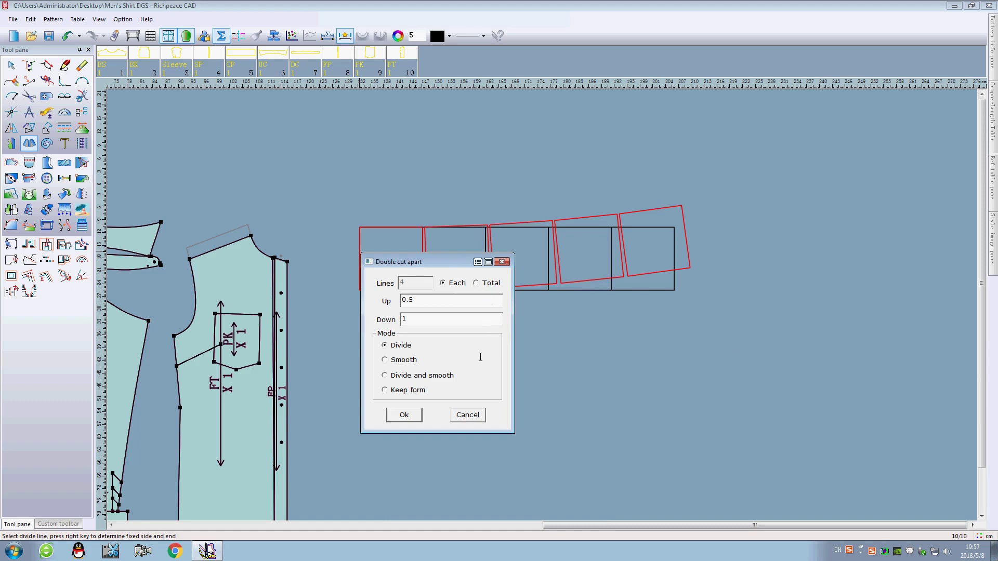
{"action": "left_click", "coordinate": [424, 302]}
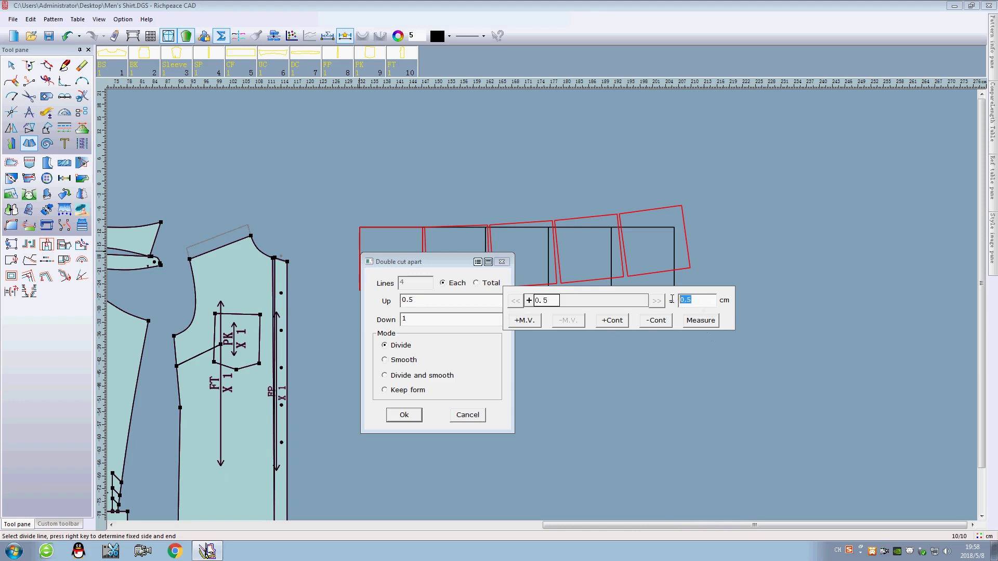
{"action": "type", "text": "-1"}
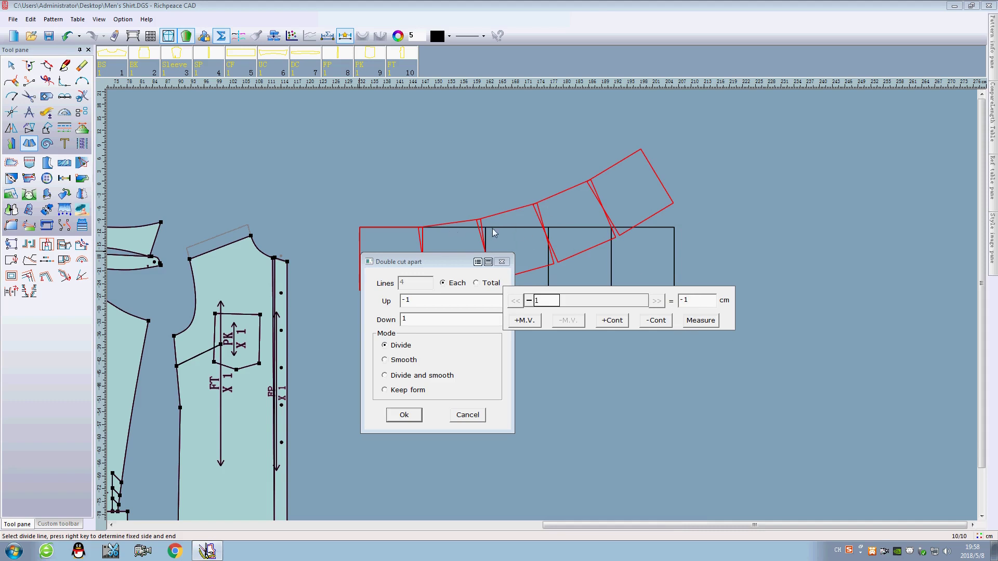
{"action": "left_click_drag", "start_coordinate": [698, 303], "coordinate": [629, 302]}
{"action": "type", "text": ".5"}
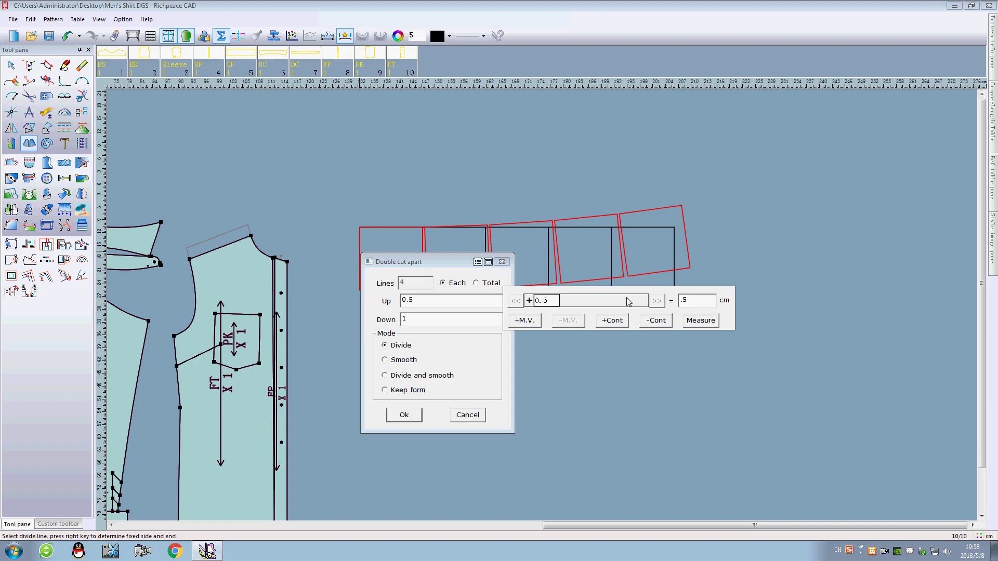
Preview the Smooth and Divide and smooth modes, and apply the double cut apart with Keep form
{"action": "left_click", "coordinate": [385, 359]}
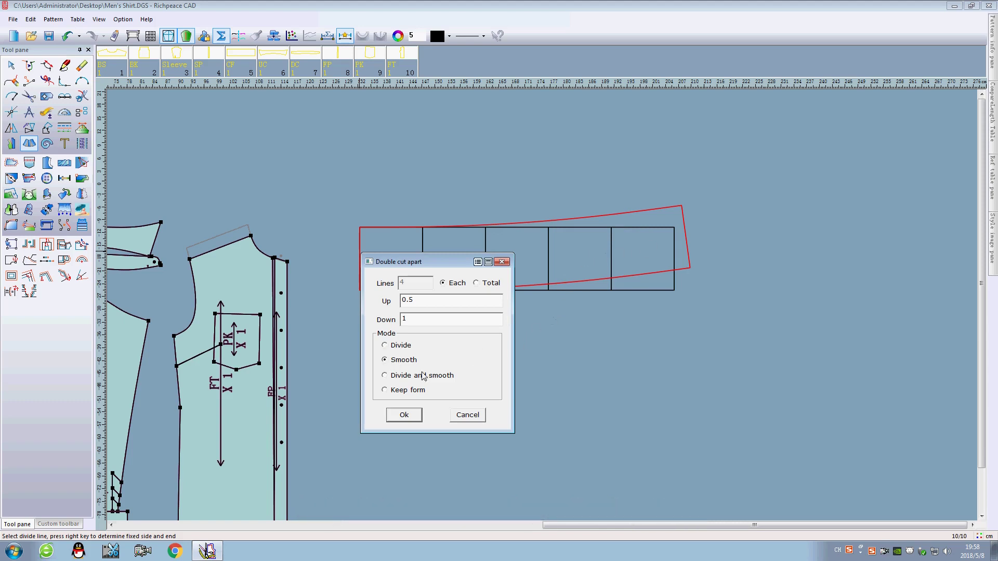
{"action": "left_click", "coordinate": [385, 375]}
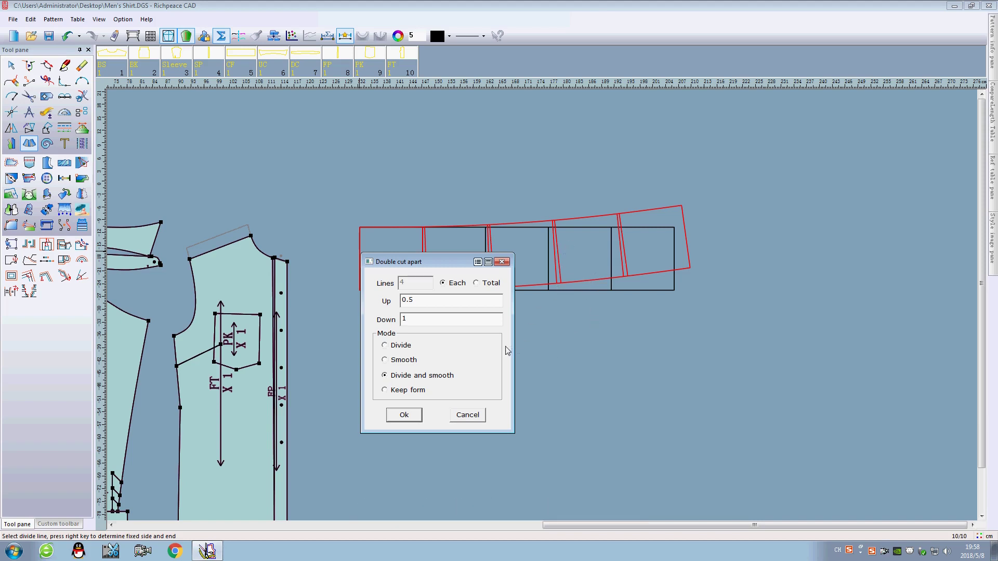
{"action": "left_click", "coordinate": [386, 391]}
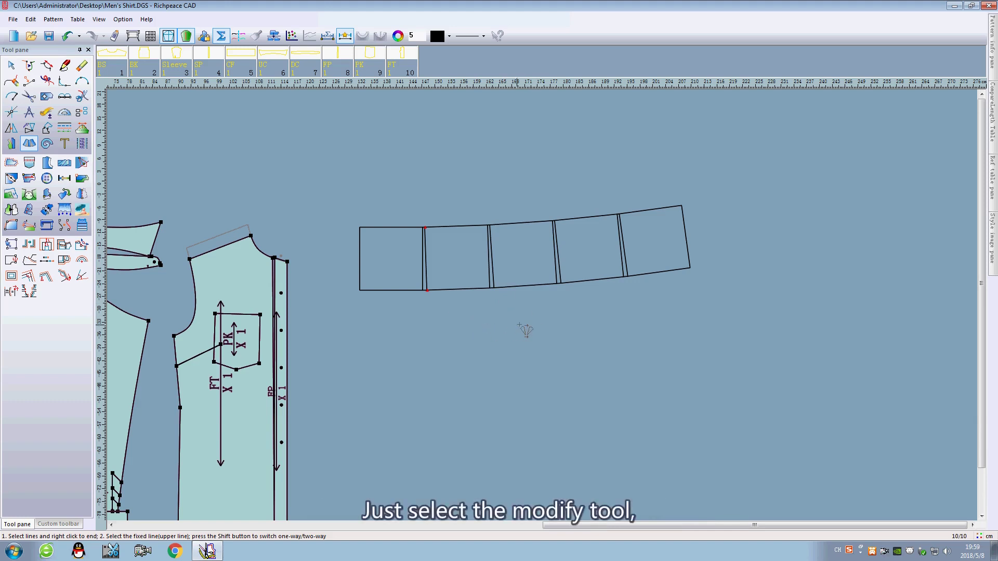
Modify the lower red linkage point so the lower edge spreads 1.5 cm at each divide line
{"action": "right_click", "coordinate": [535, 329]}
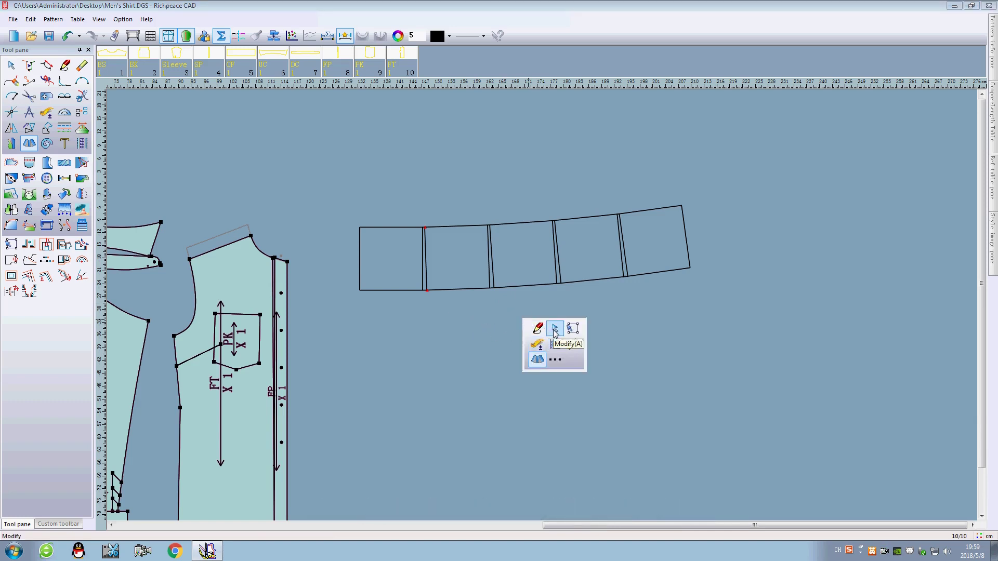
{"action": "left_click", "coordinate": [555, 329]}
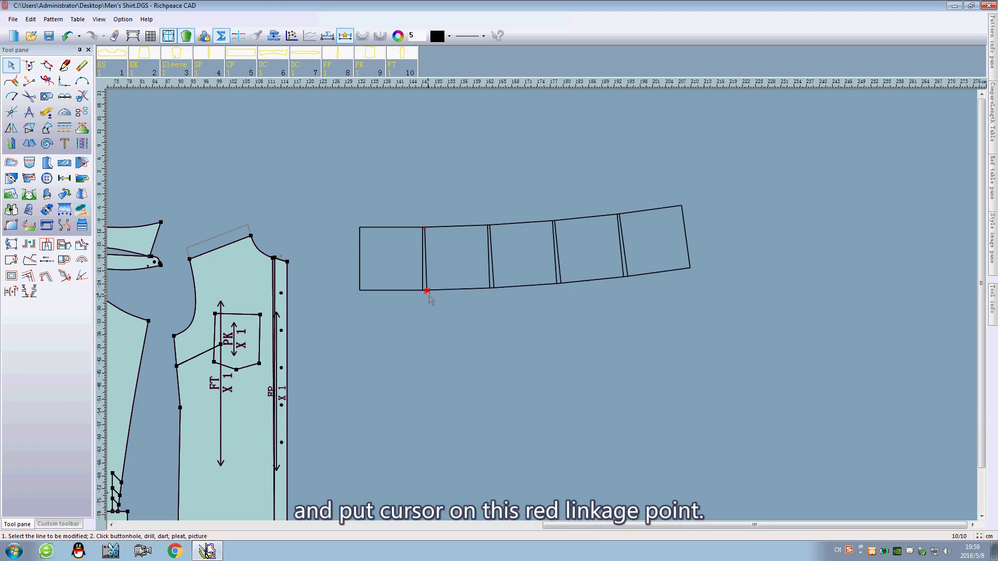
{"action": "scroll", "coordinate": [428, 296], "scroll_direction": "up", "scroll_amount": 2}
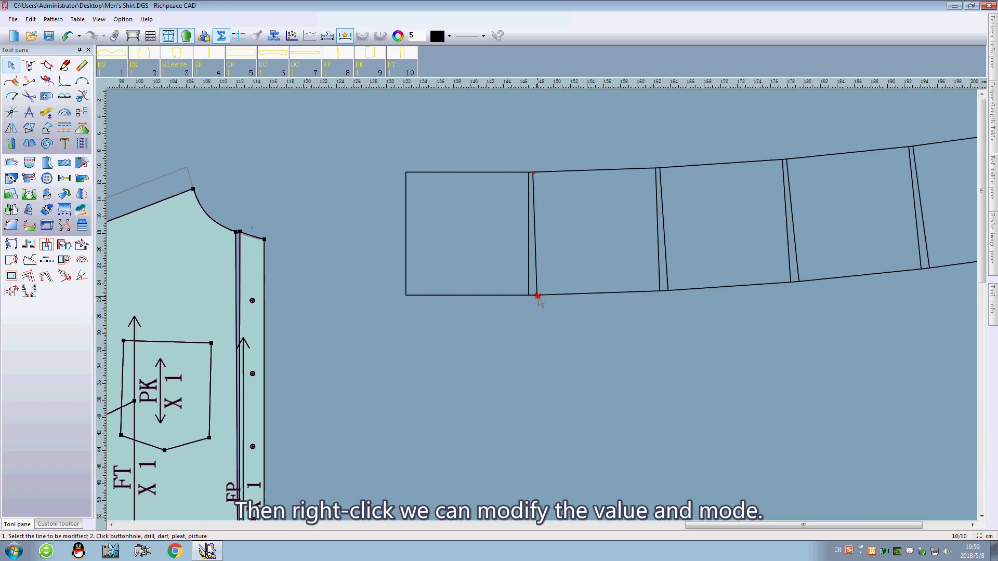
{"action": "right_click", "coordinate": [537, 296]}
{"action": "left_click_drag", "start_coordinate": [575, 306], "coordinate": [551, 244]}
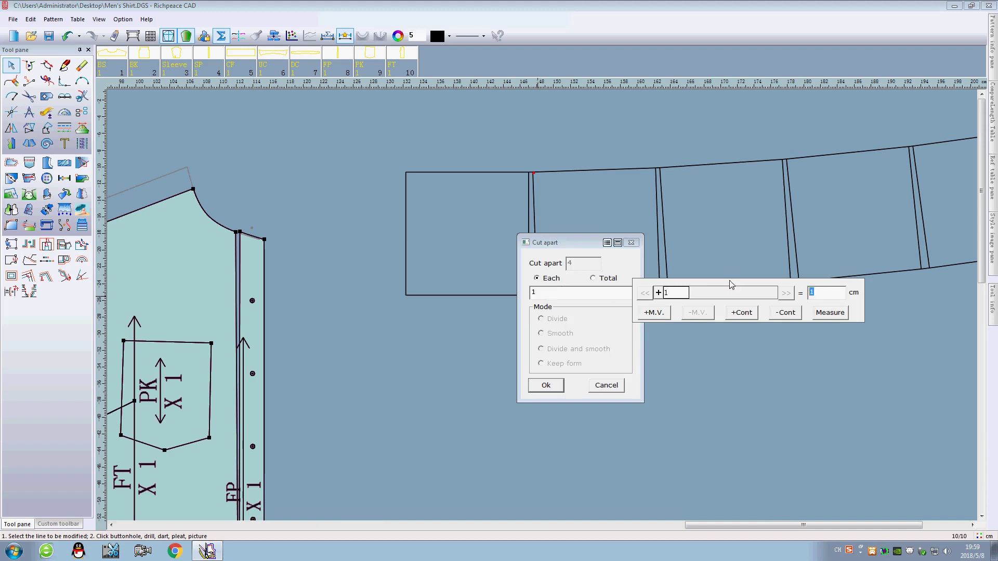
{"action": "type", "text": "5"}
{"action": "left_click", "coordinate": [546, 386]}
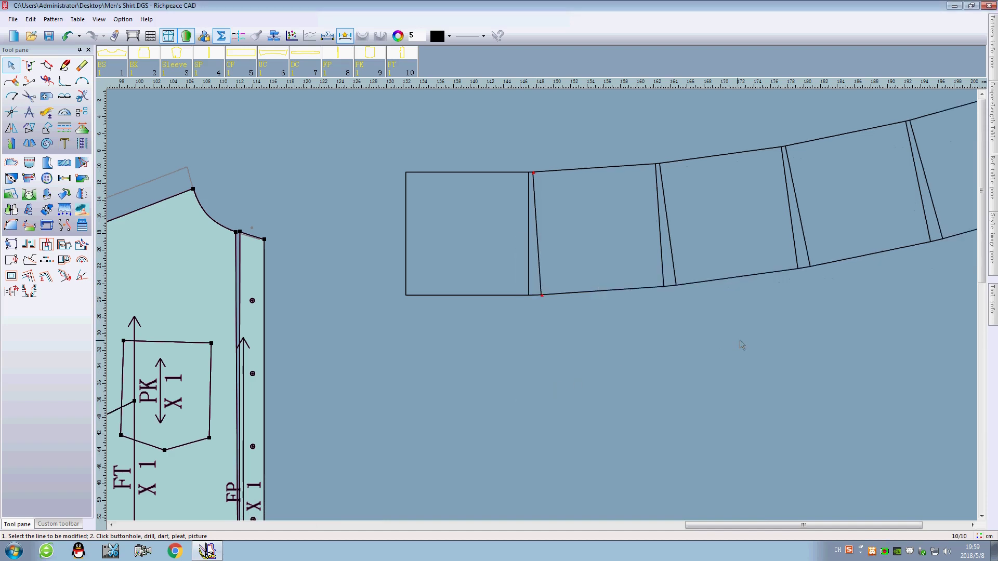
Cut a pattern piece from the spread strip's lines and move it clear of the design lines
{"action": "scroll", "coordinate": [553, 229], "scroll_direction": "down", "scroll_amount": 3}
{"action": "scroll", "coordinate": [559, 276], "scroll_direction": "up", "scroll_amount": 2}
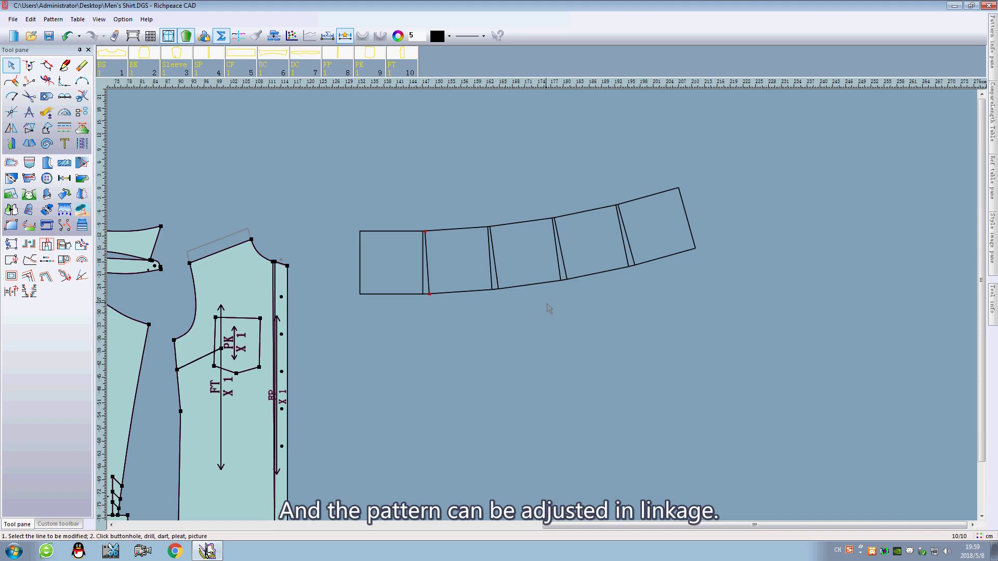
{"action": "scroll", "coordinate": [547, 303], "scroll_direction": "down", "scroll_amount": 2}
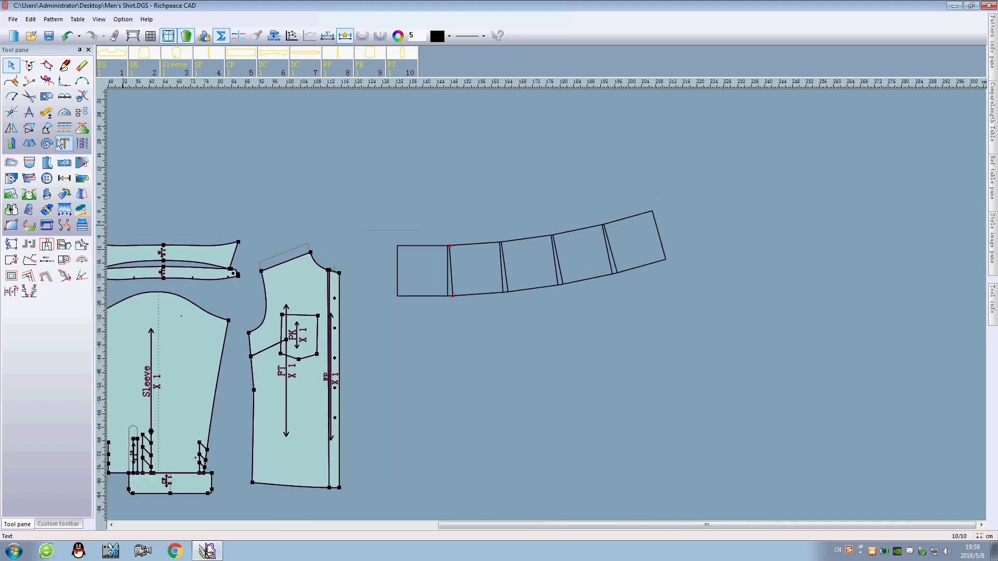
{"action": "left_click", "coordinate": [30, 96]}
{"action": "left_click_drag", "start_coordinate": [367, 207], "coordinate": [742, 318]}
{"action": "right_click", "coordinate": [724, 314]}
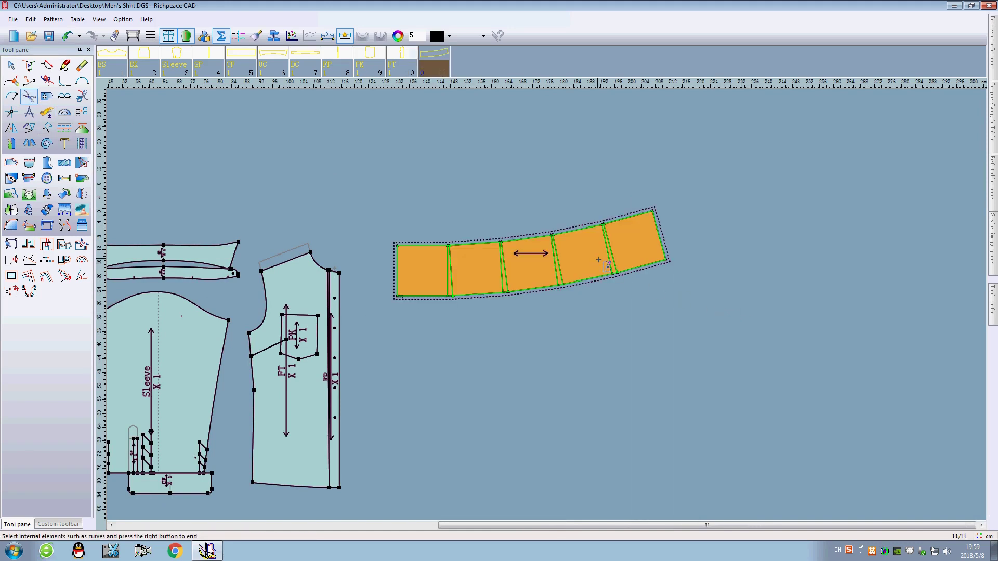
{"action": "right_click", "coordinate": [712, 341]}
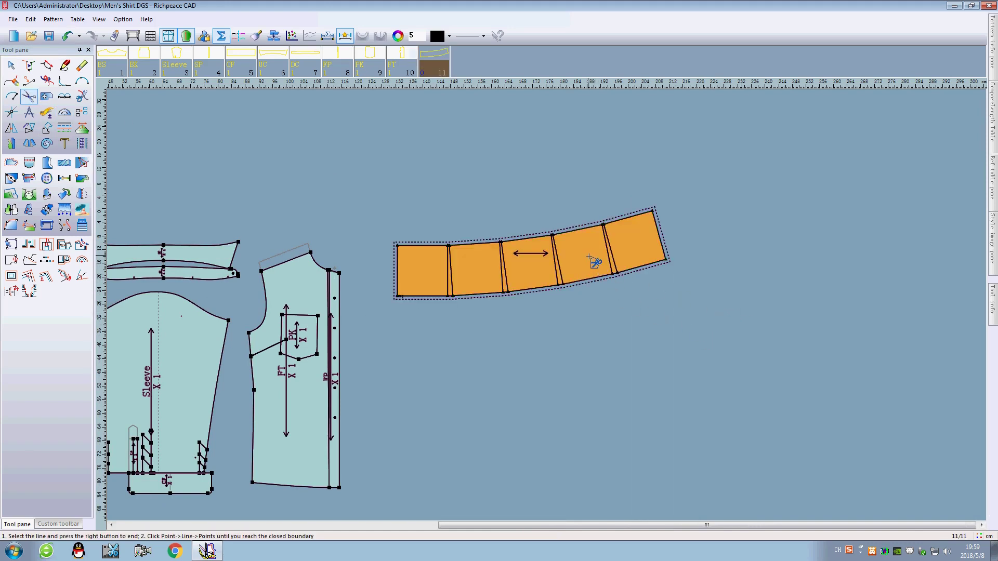
{"action": "left_click_drag", "start_coordinate": [587, 250], "coordinate": [877, 228]}
Modify the lower linkage point on the design lines to spread 2 cm at each divide line
{"action": "right_click", "coordinate": [502, 338]}
{"action": "left_click", "coordinate": [530, 351]}
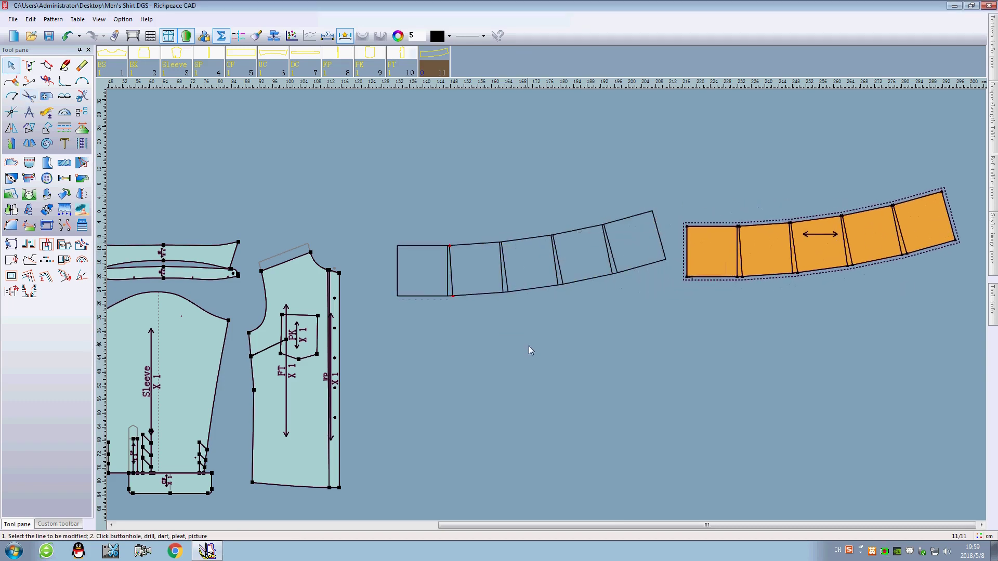
{"action": "left_click", "coordinate": [453, 298]}
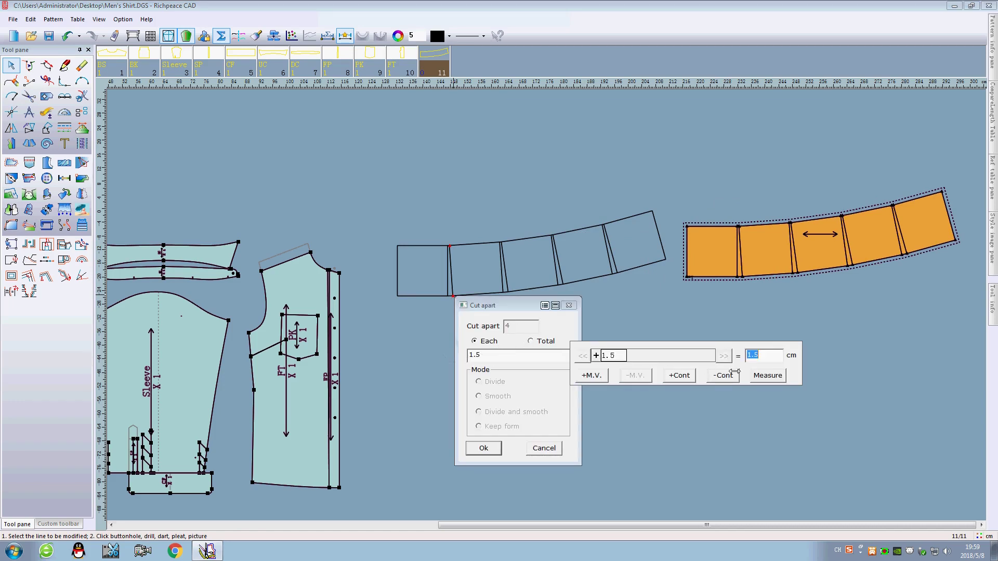
{"action": "type", "text": "2"}
{"action": "left_click", "coordinate": [484, 449]}
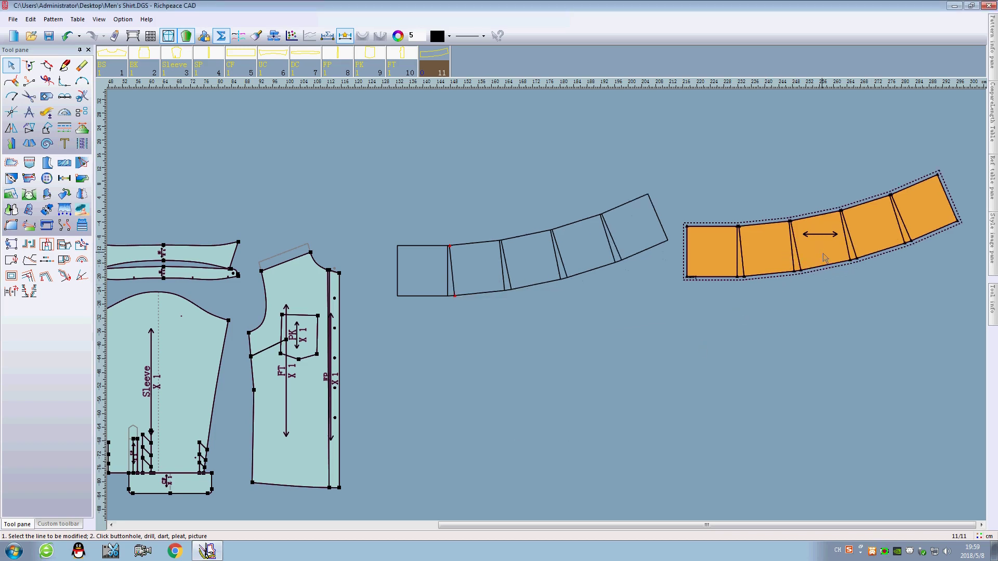